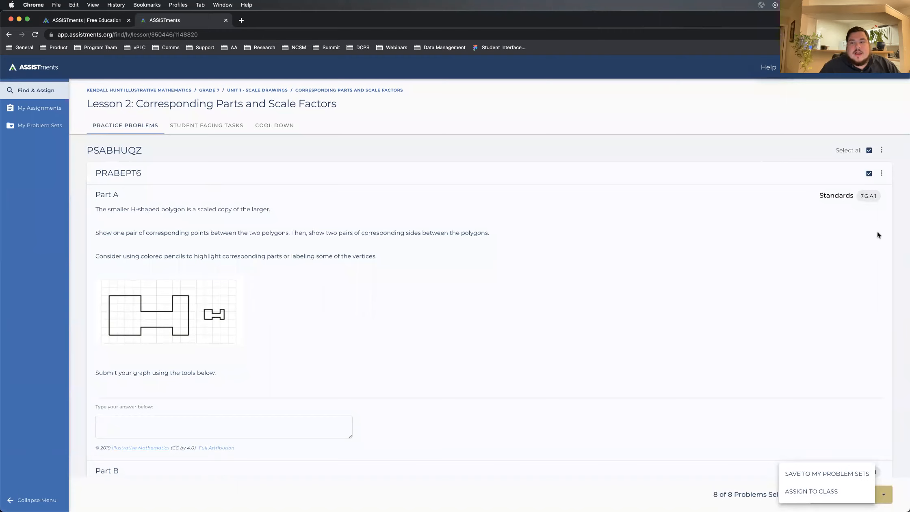
Step: Clear the full selection and select only problems PRABEPT6 and PRABEPUE in the Lesson 2 practice problems
click(868, 151)
click(869, 175)
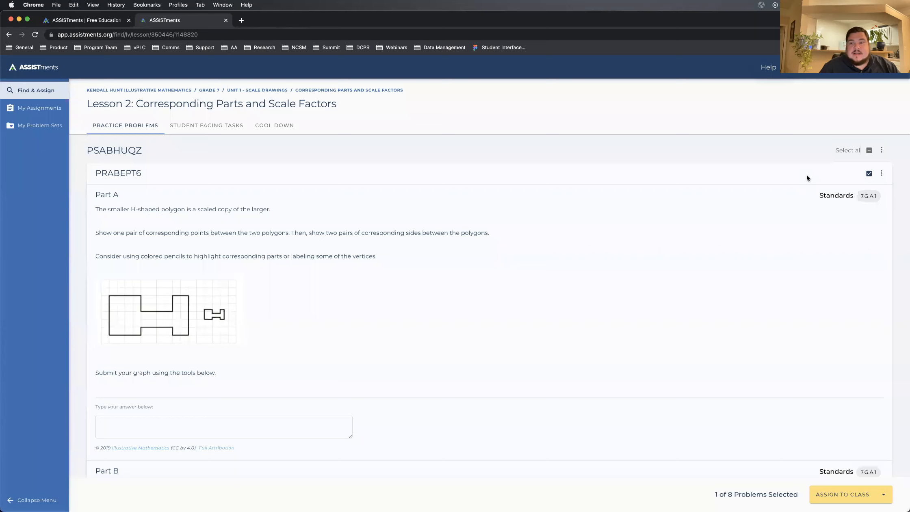
scroll(665, 338, down, 10)
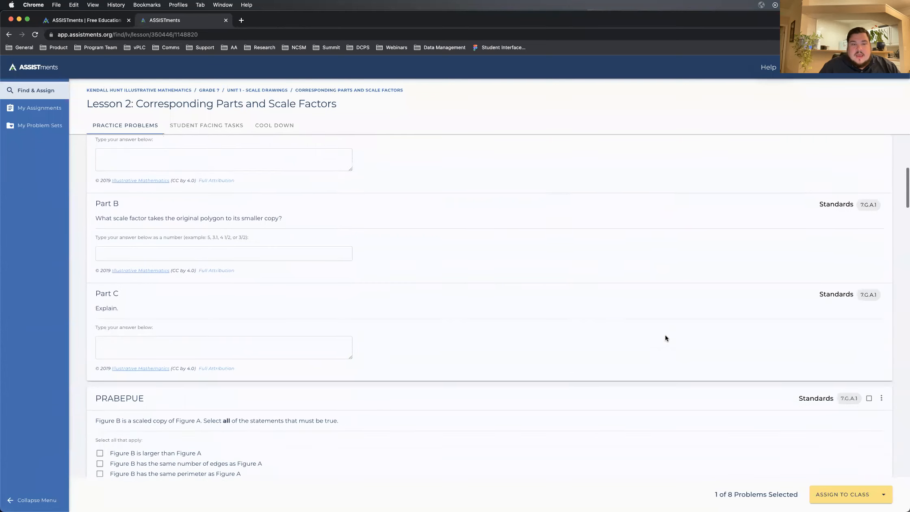
click(868, 160)
scroll(686, 307, up, 10)
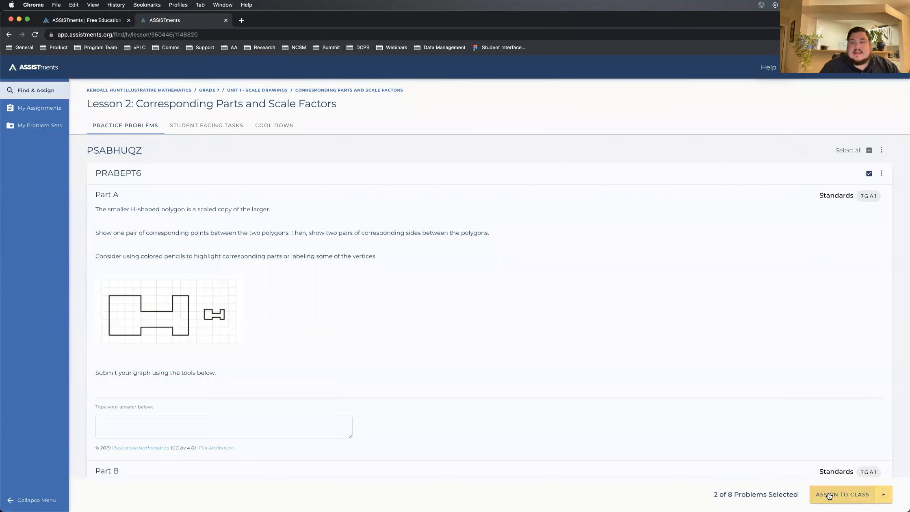
Step: Save the two selected problems to a new problem set named "11/15 Demo Assignment"
click(885, 497)
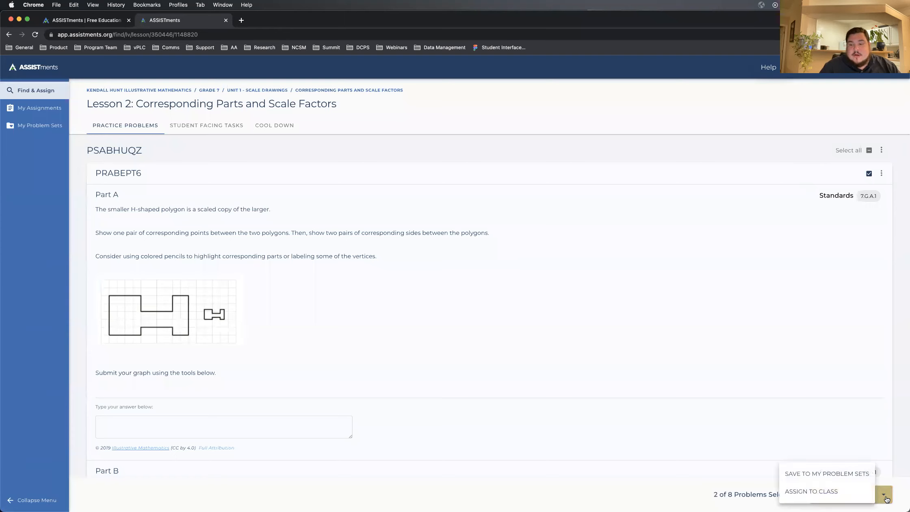
click(788, 475)
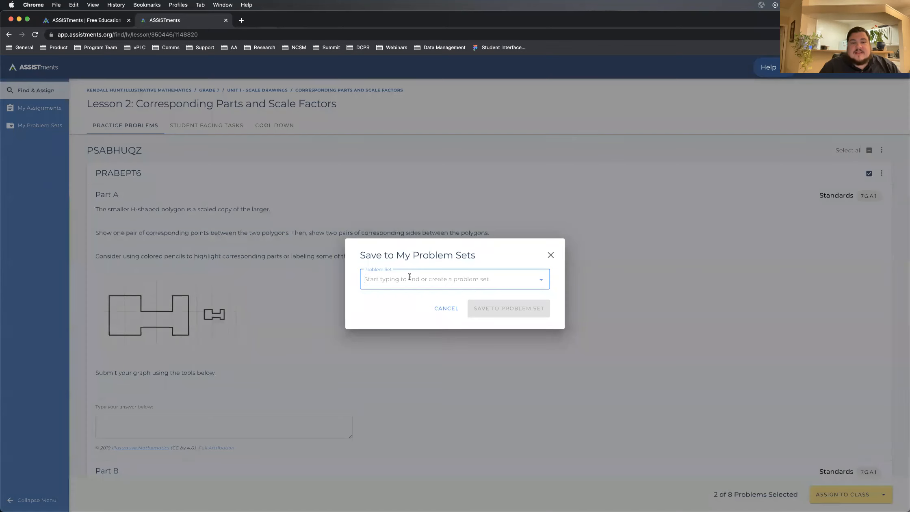
click(410, 277)
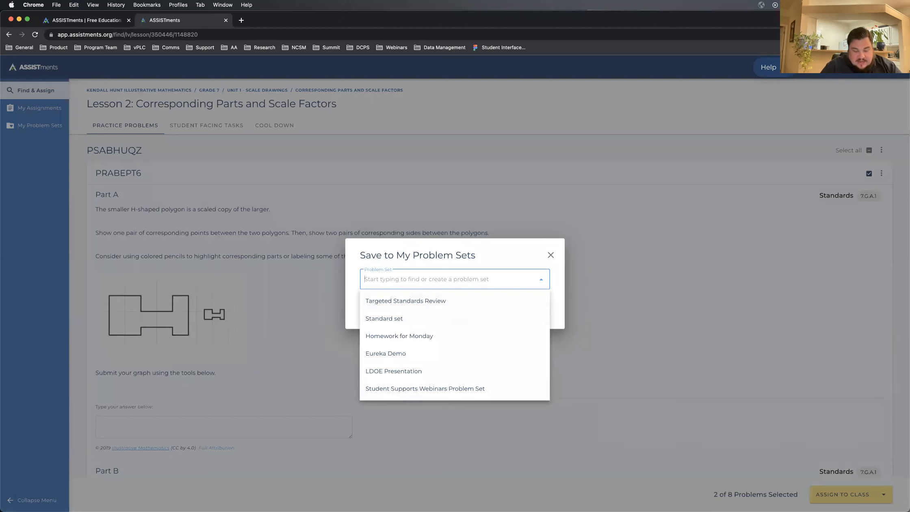
text(11/15 Demo Assignment)
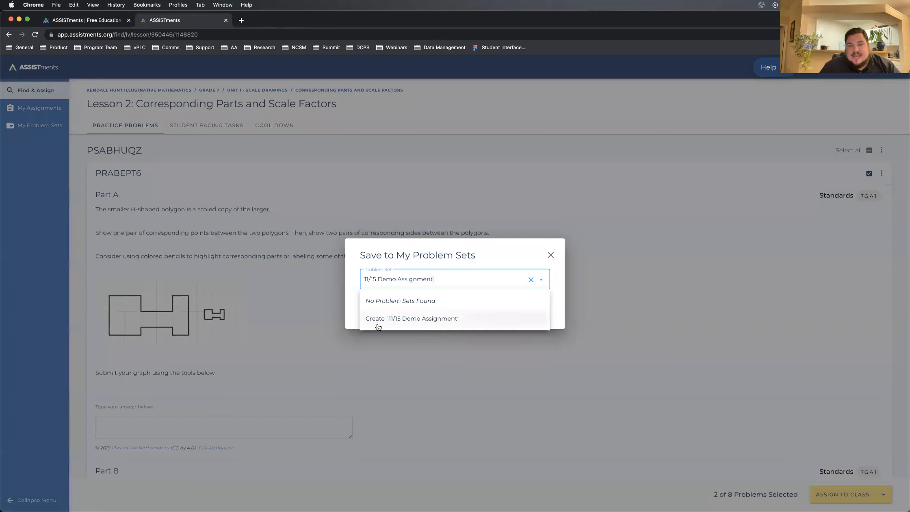
click(378, 326)
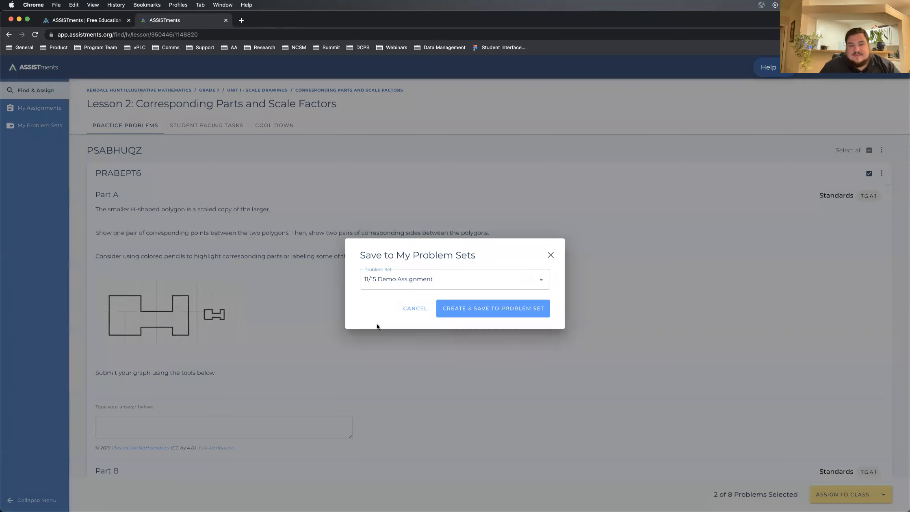
click(465, 313)
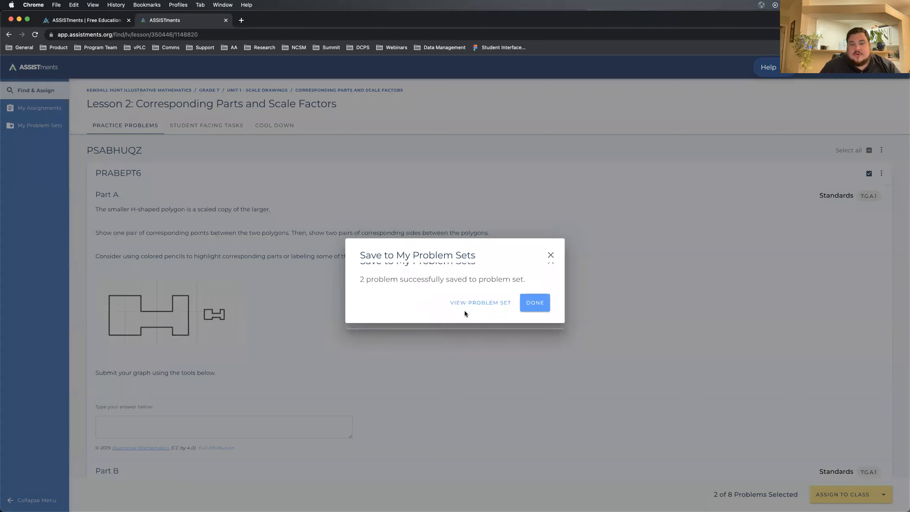
click(534, 304)
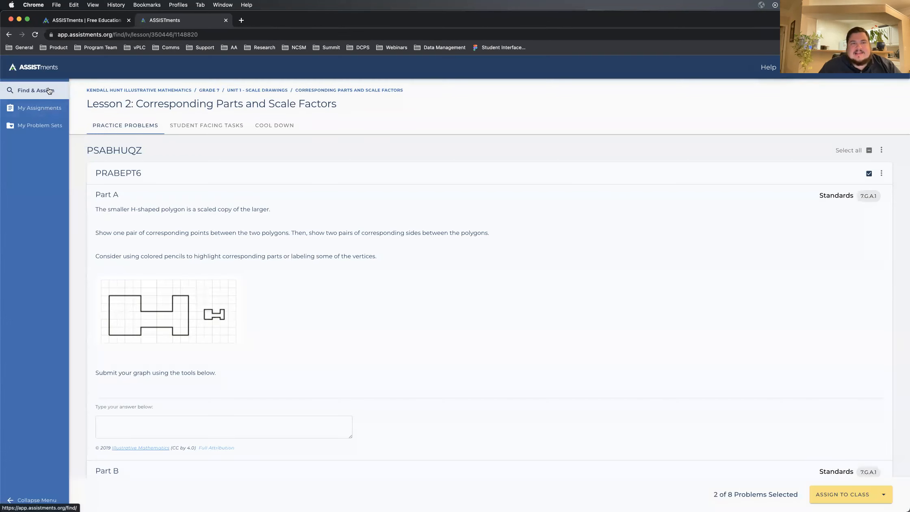
Step: Return to the content finder, search the standards for "scale" and open the problems for 7.G.A.1 - Scale Drawings
click(49, 93)
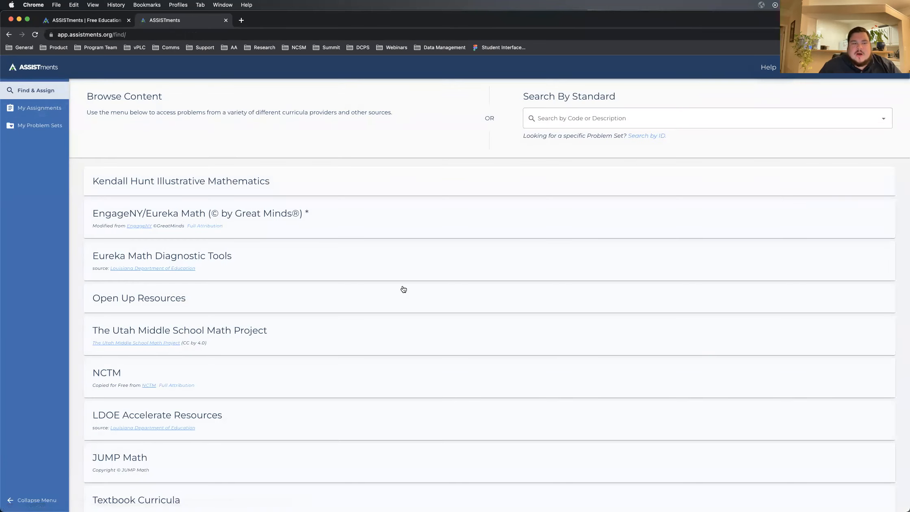
scroll(403, 286, down, 1)
scroll(254, 365, down, 5)
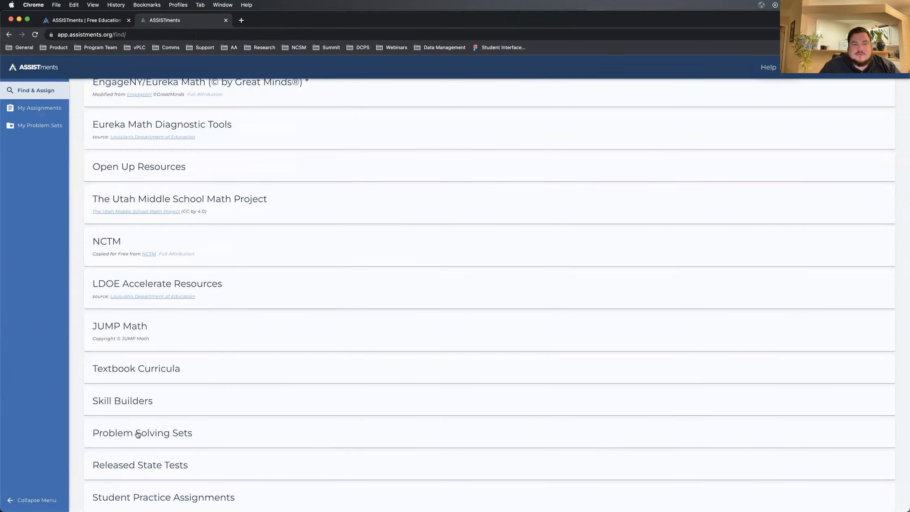
scroll(213, 420, up, 6)
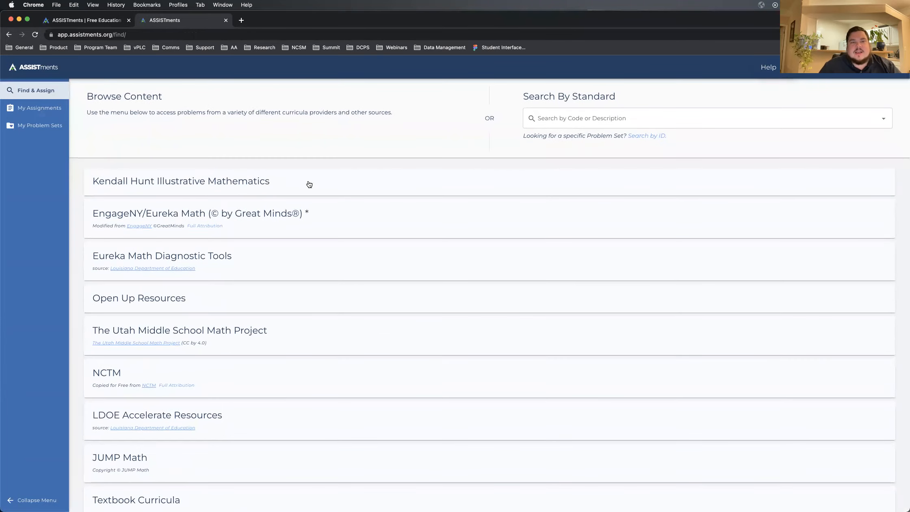
click(553, 113)
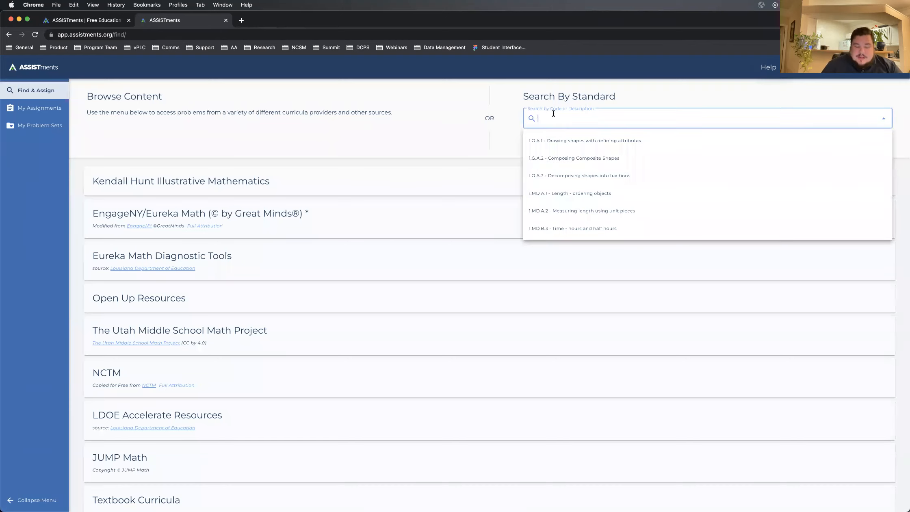
text(scale)
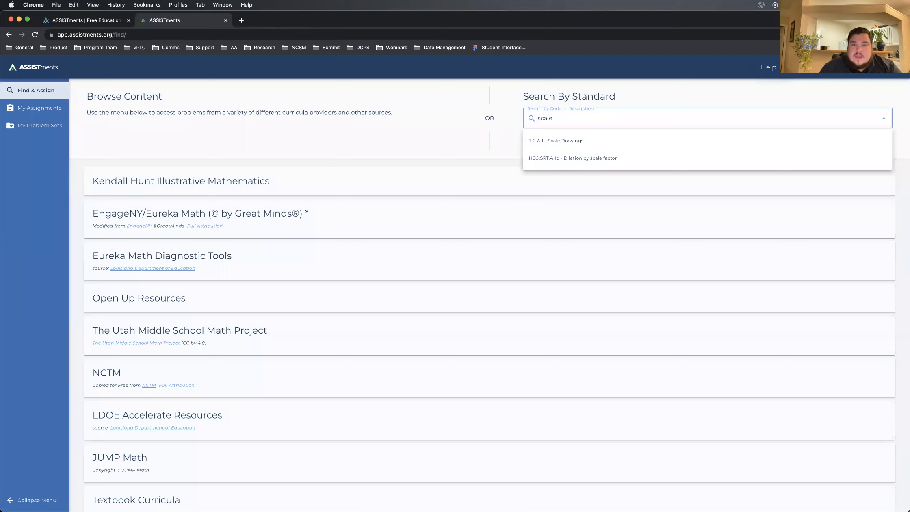
click(578, 146)
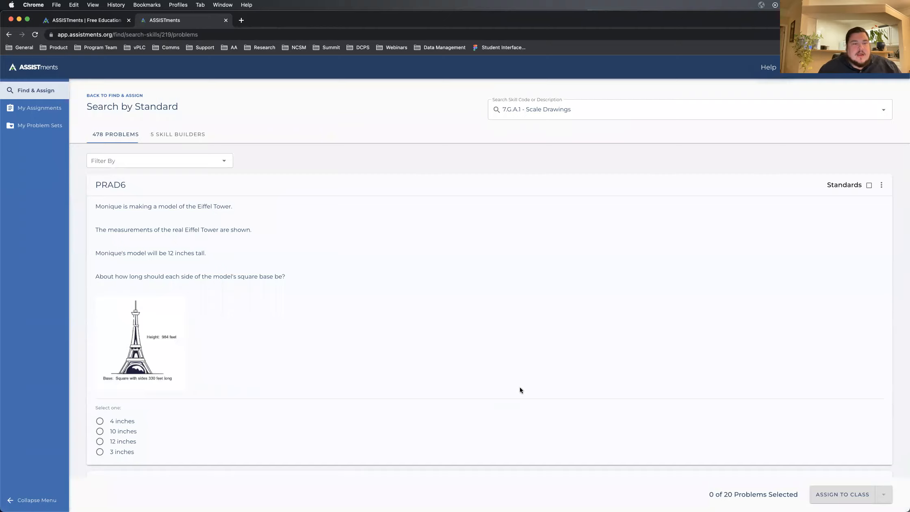
Step: Select the cube surface area problem PRAQW3C and the parallelogram scale factor problem PRAQW3D
scroll(520, 388, down, 10)
scroll(519, 386, down, 10)
scroll(670, 268, up, 2)
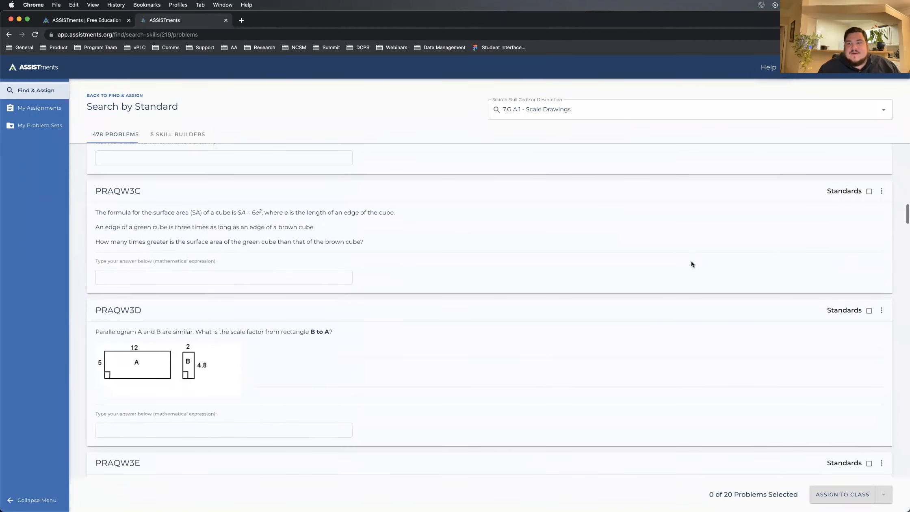
click(868, 191)
scroll(731, 244, down, 4)
click(869, 214)
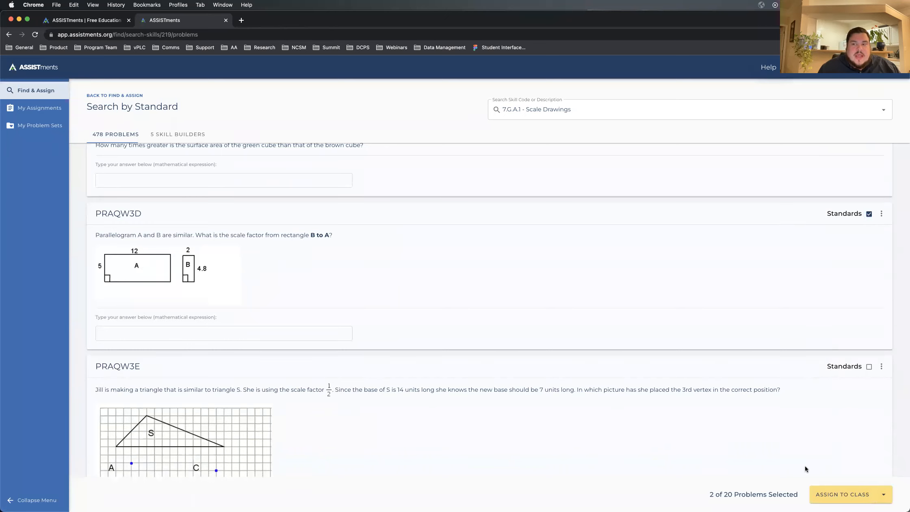
Step: Save the two selected problems to the existing "11/15 Demo Assignment" problem set
click(884, 494)
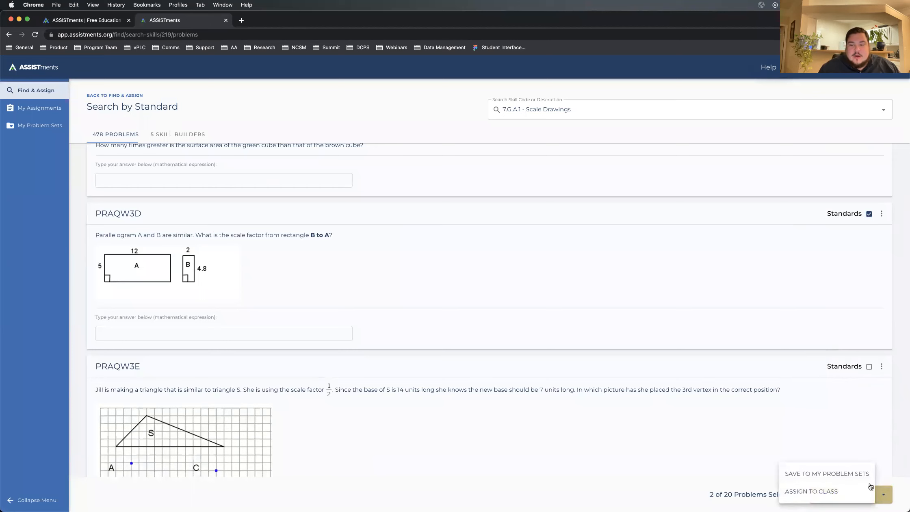
click(804, 475)
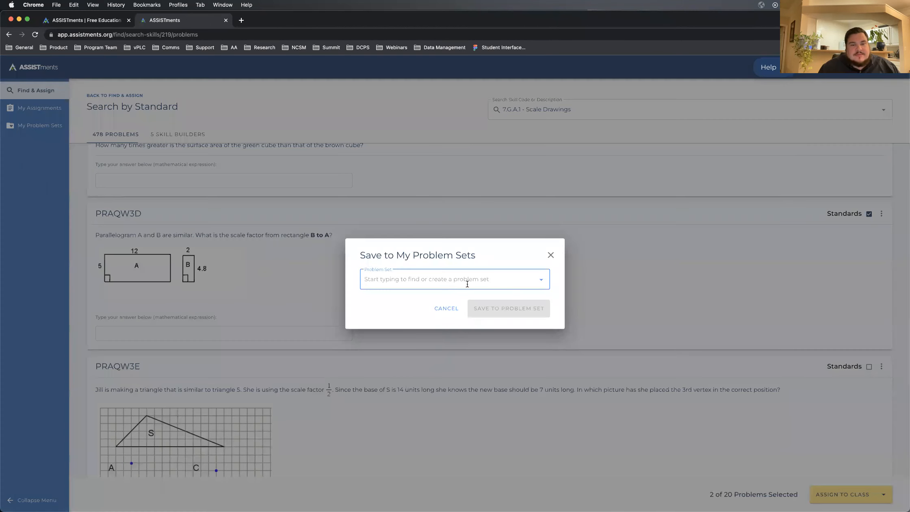
text(11)
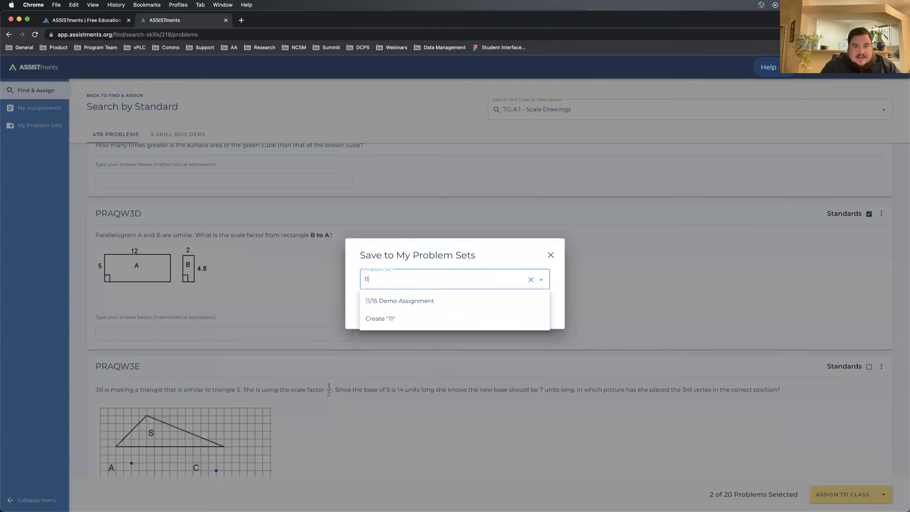
click(428, 306)
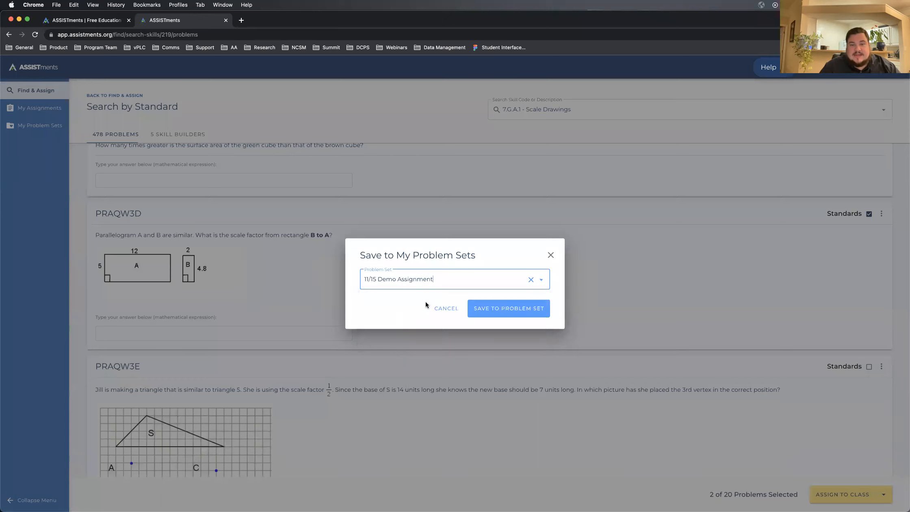
click(527, 312)
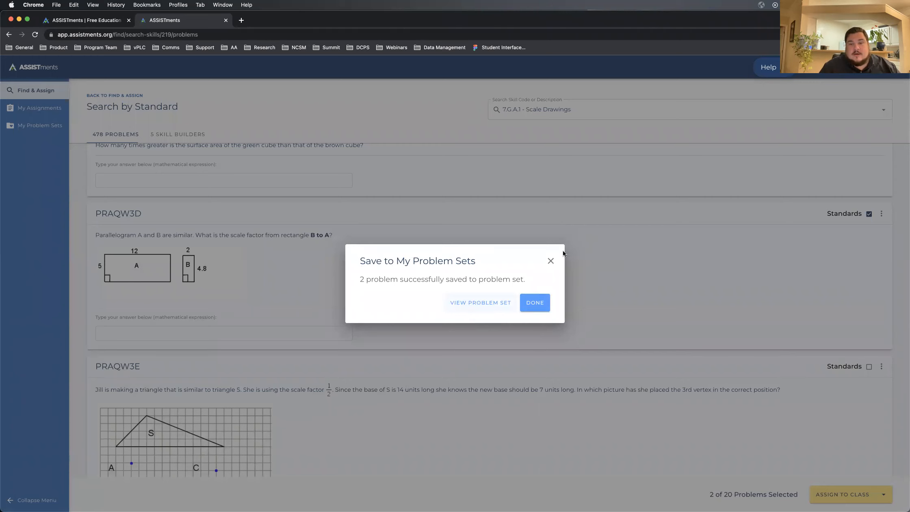
click(550, 260)
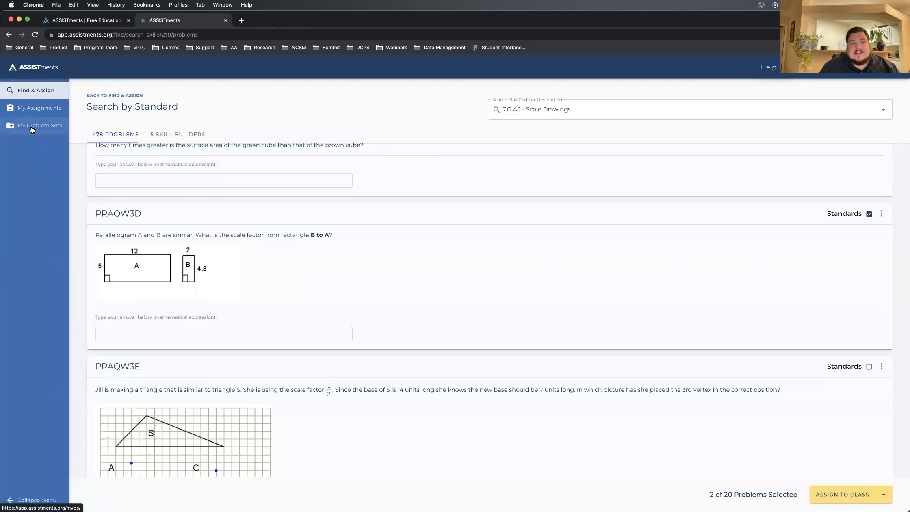
Step: Open the "11/15 Demo Assignment" set from the saved problem sets and review all of its problems
click(32, 129)
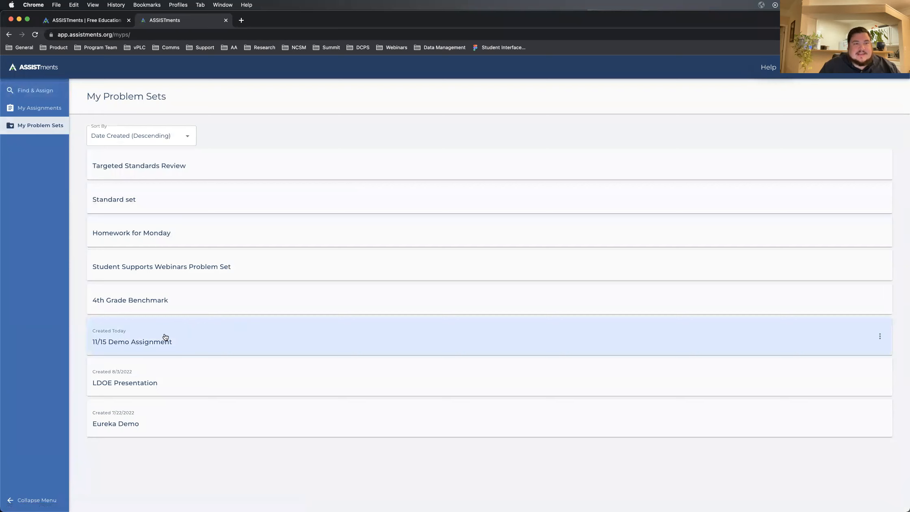
click(178, 341)
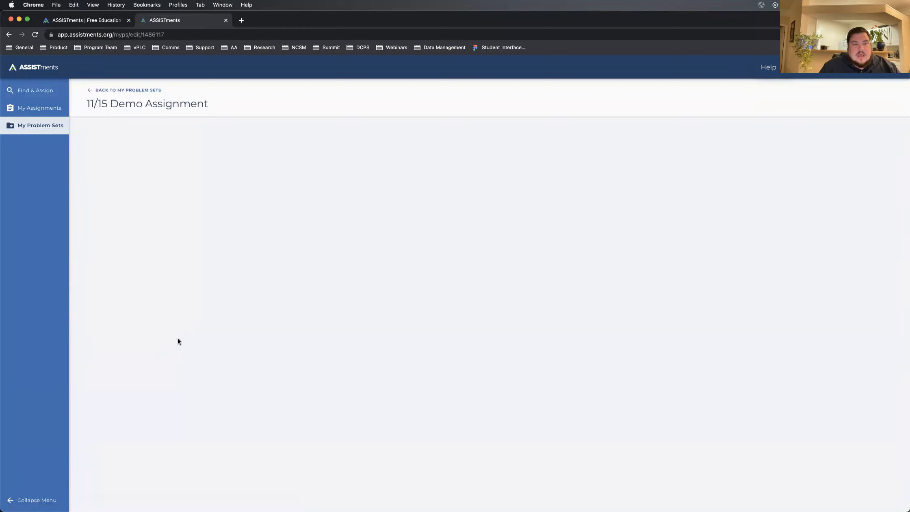
scroll(370, 366, down, 8)
scroll(369, 366, down, 4)
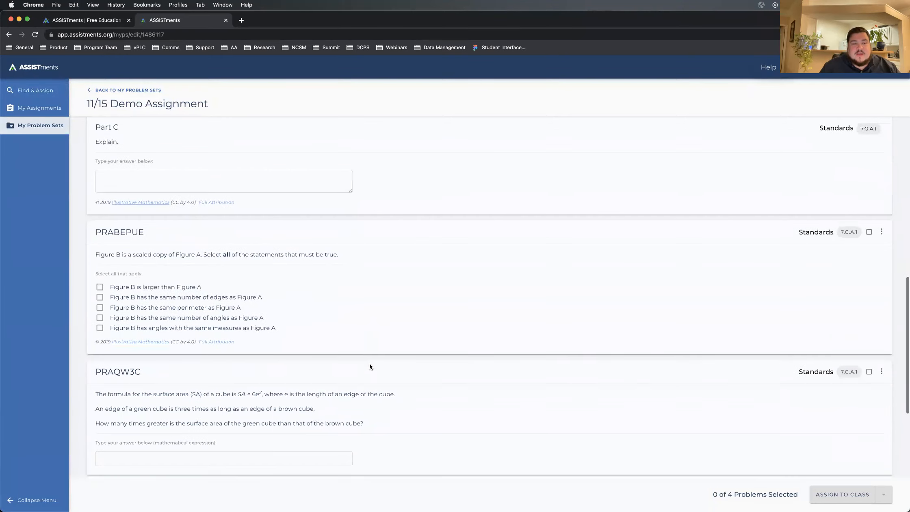
scroll(369, 365, down, 2)
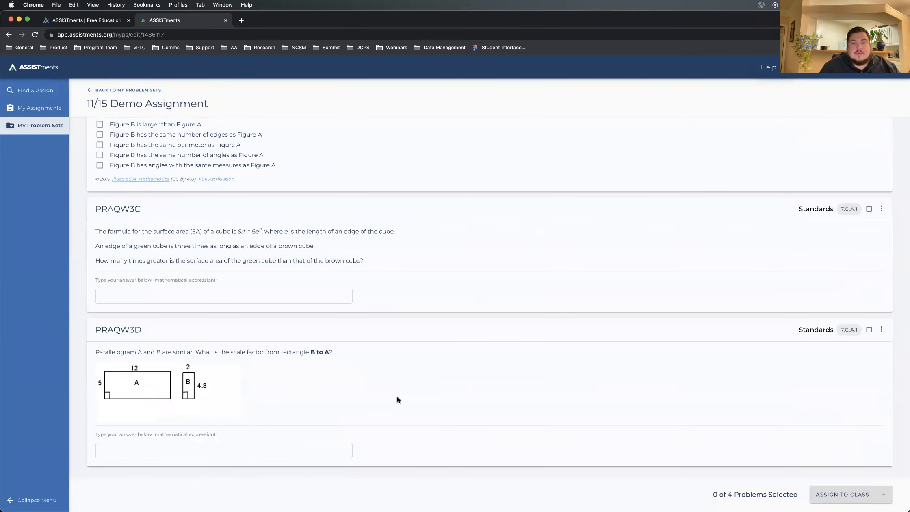
scroll(377, 376, up, 15)
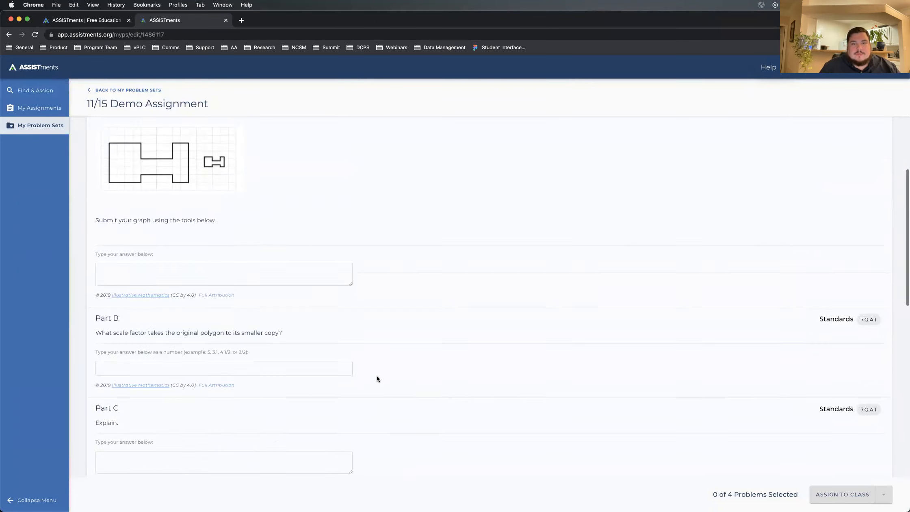
scroll(377, 379, up, 1)
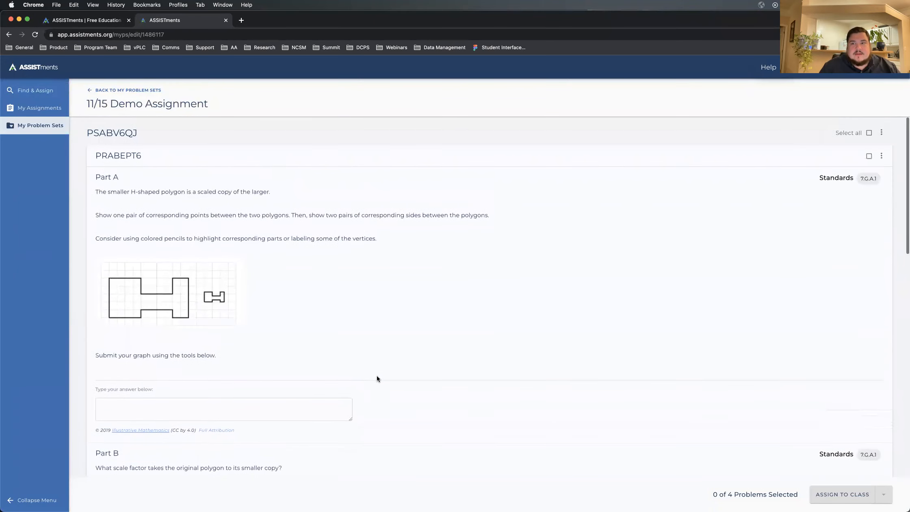
Step: Select all problems in the set and preview the Assign to Class form without assigning
click(868, 134)
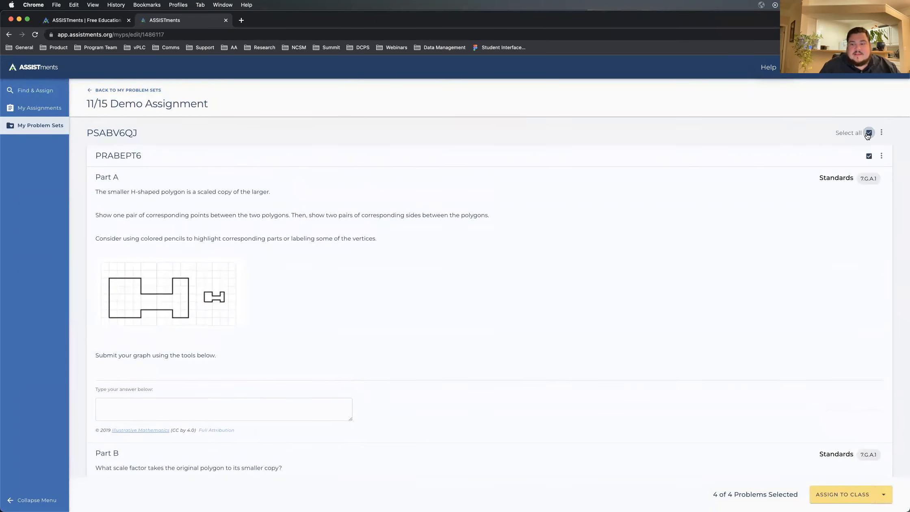
click(841, 496)
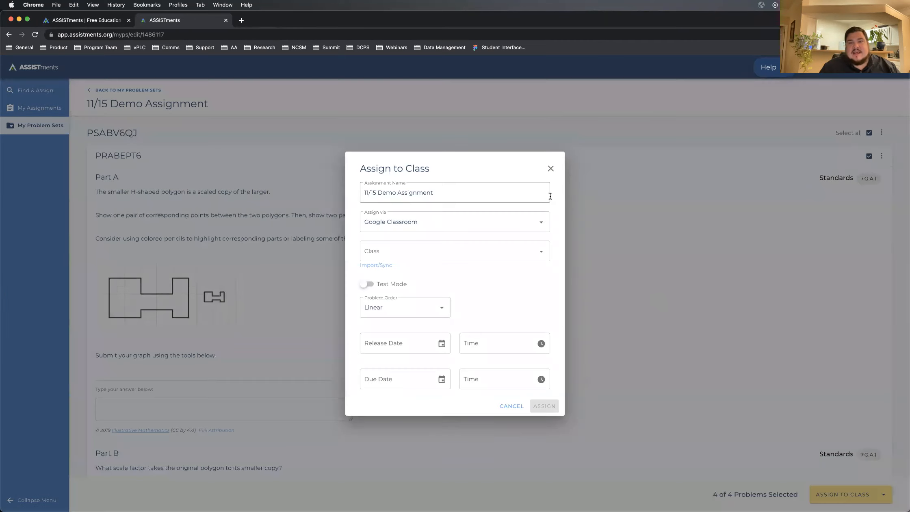
click(551, 169)
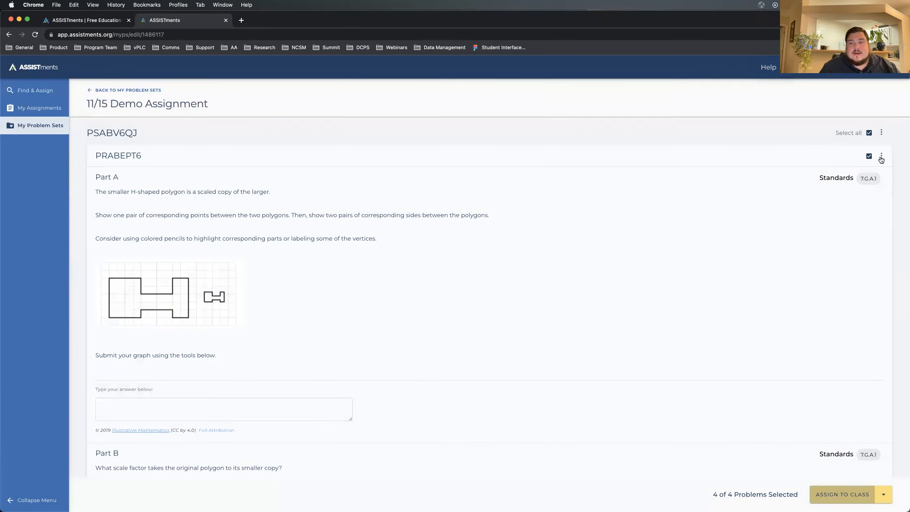
Step: Check the available options for problem PRABEPT6 and look over the remaining problems in the set
click(880, 157)
click(623, 142)
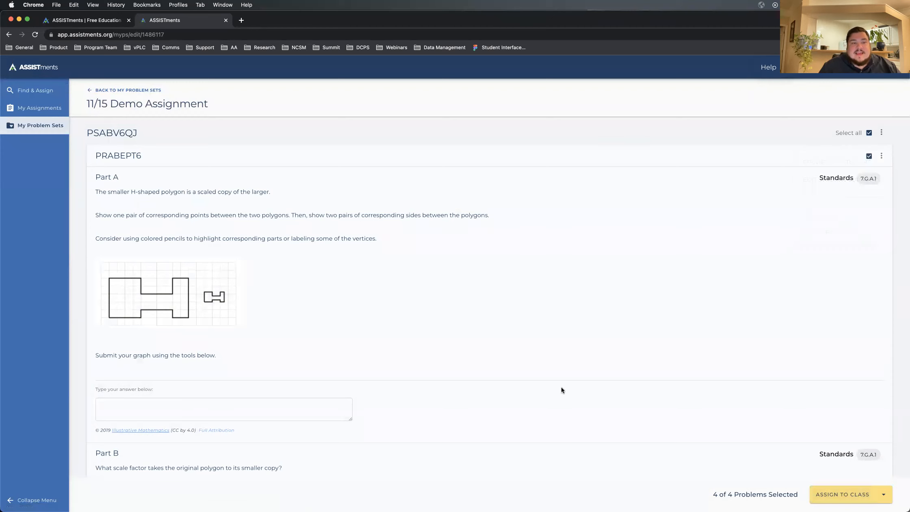
scroll(561, 387, down, 2)
scroll(561, 387, down, 12)
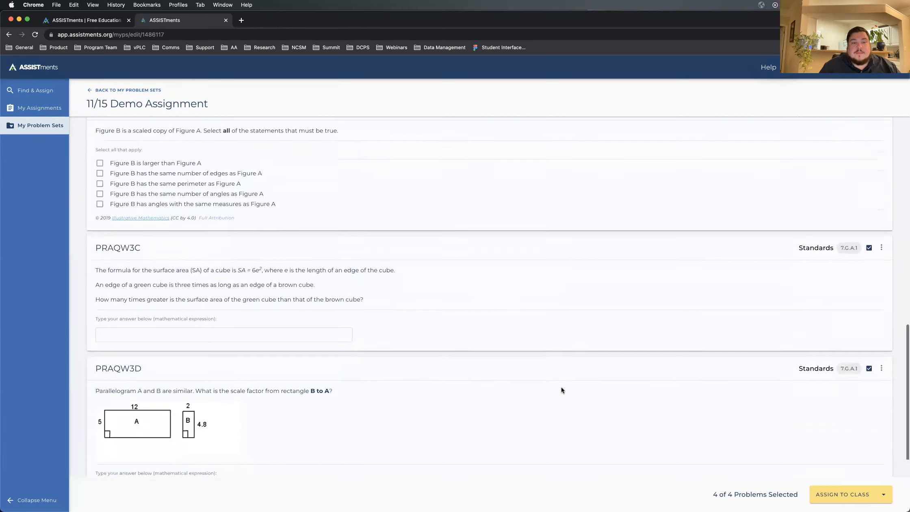
Step: Move problem PRABEPT6 down one place and problem PRAQW3C up one place in the problem set
scroll(561, 389, up, 14)
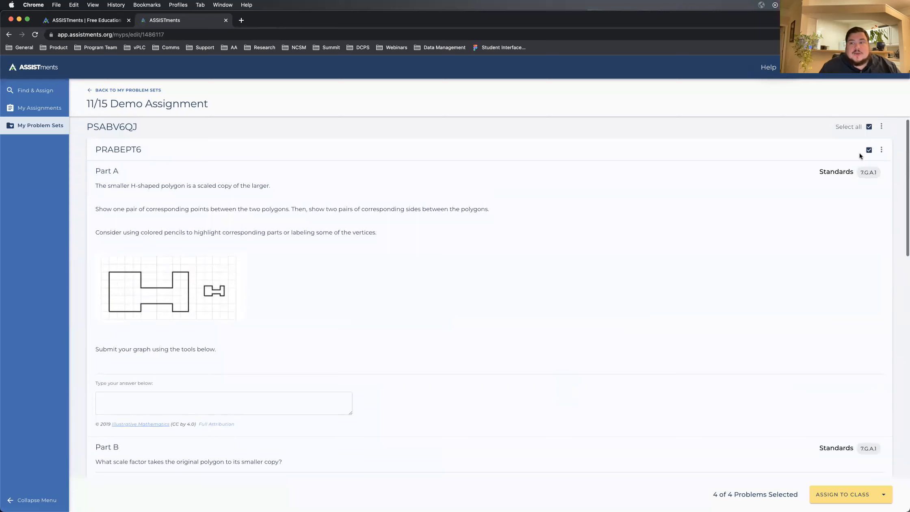
click(881, 151)
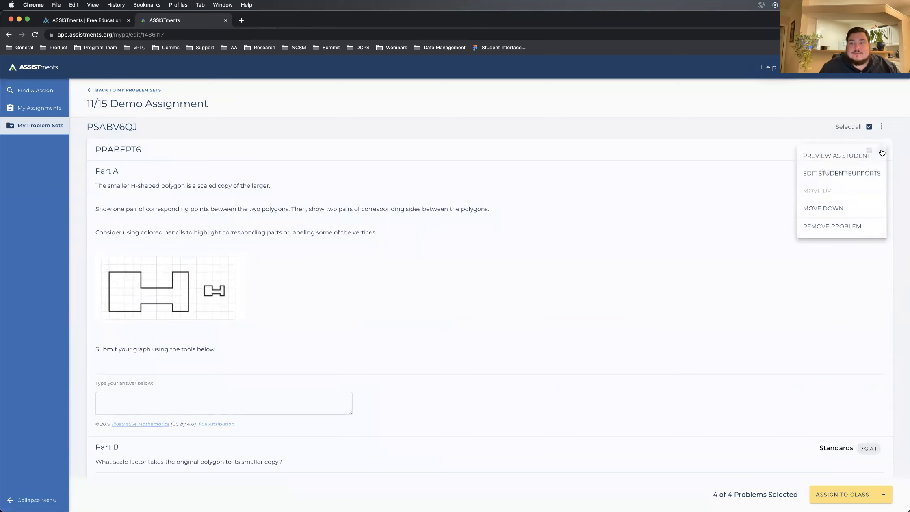
click(804, 210)
scroll(633, 437, down, 15)
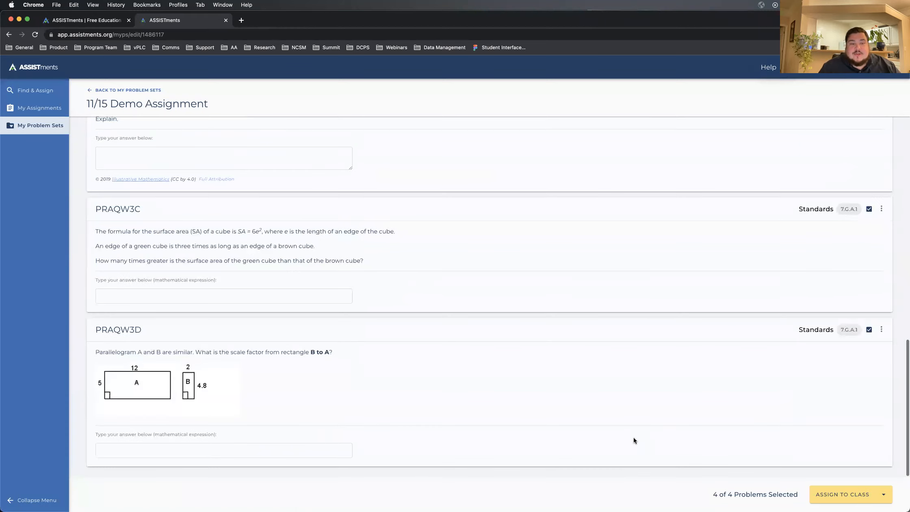
click(881, 208)
click(804, 253)
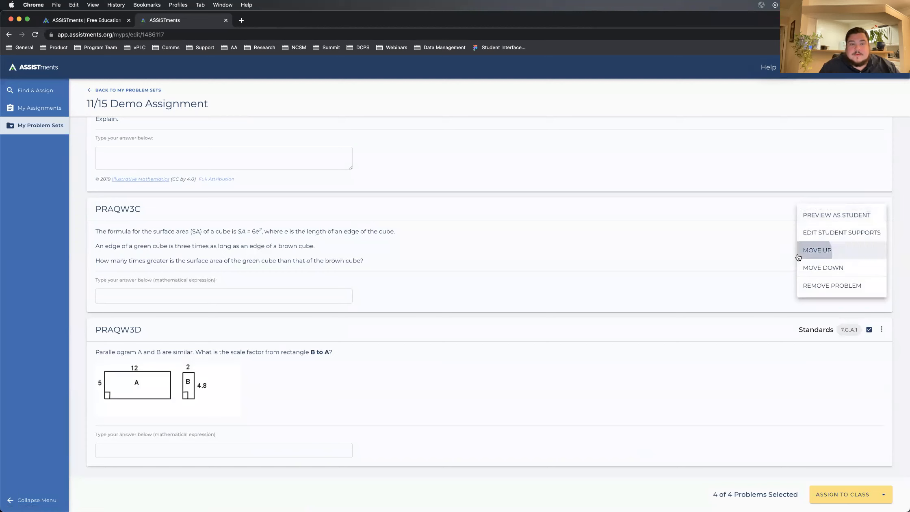
Step: Check the reordered problems and the options available for the whole problem set
scroll(495, 265, up, 3)
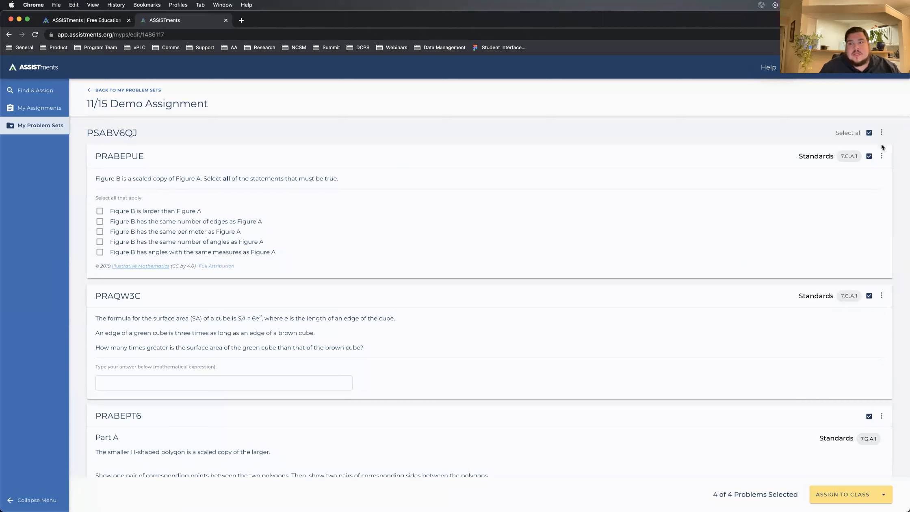
click(881, 132)
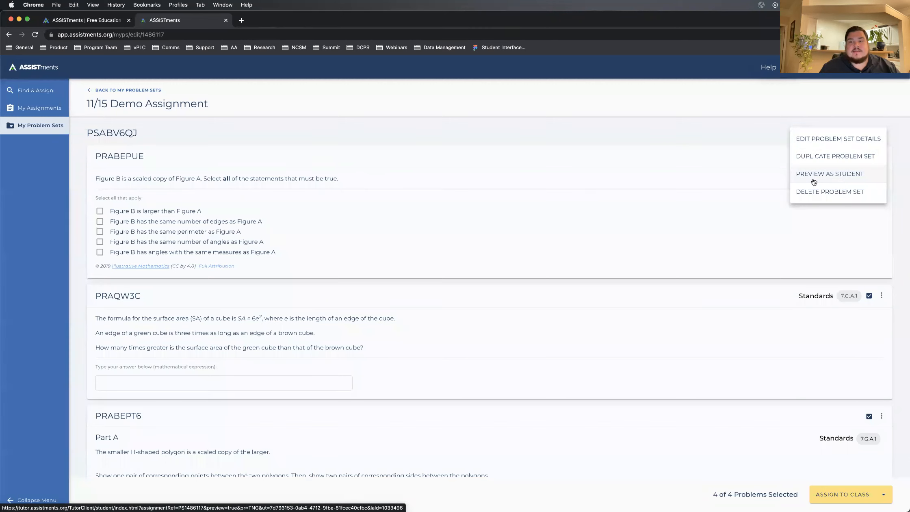
click(695, 125)
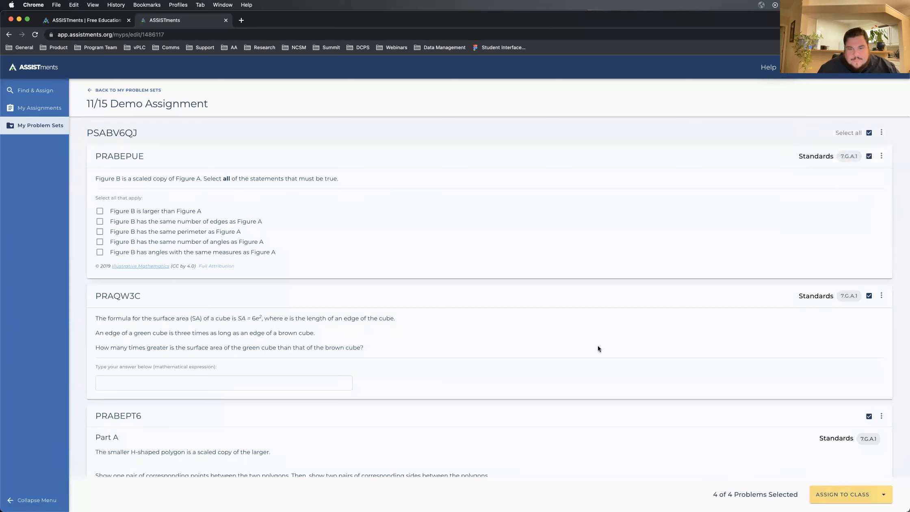
key(ctrl+Right)
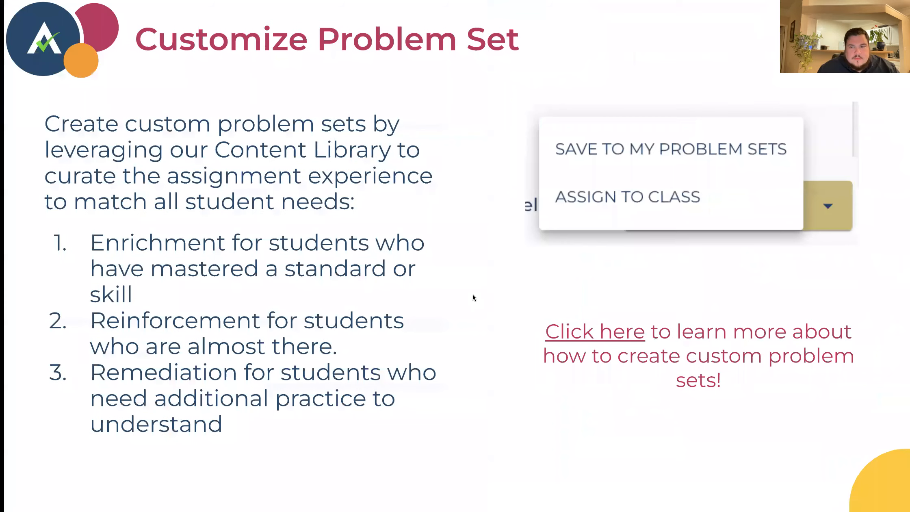
key(Right)
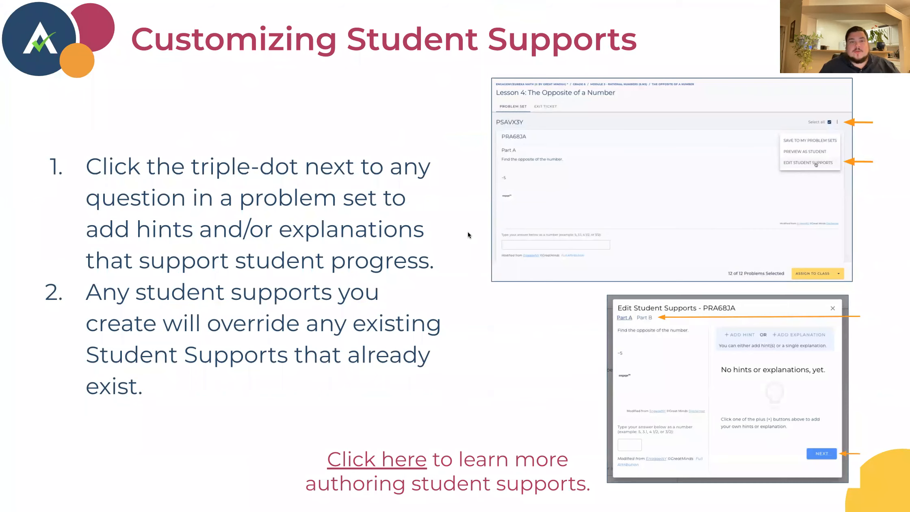
key(ctrl+Left)
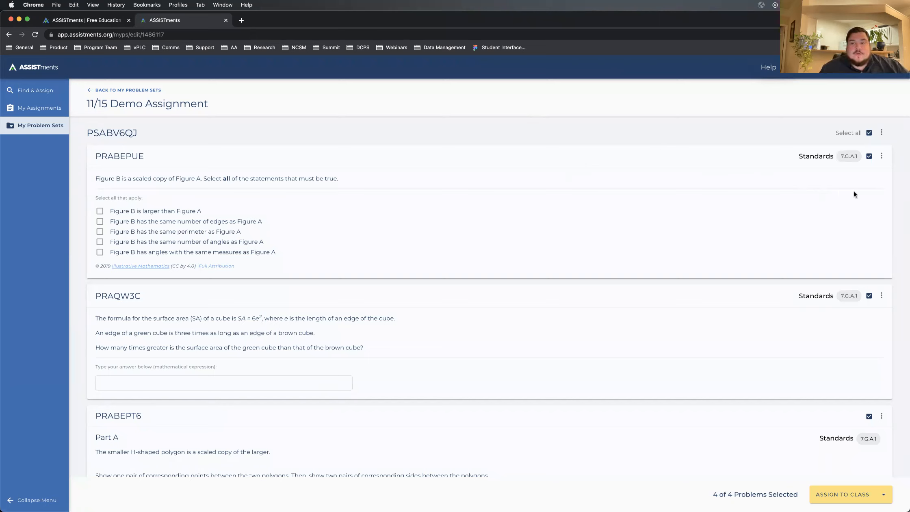
Step: Edit the student supports of problem PRABEPUE and publish a hint reading "Hint #1"
click(881, 157)
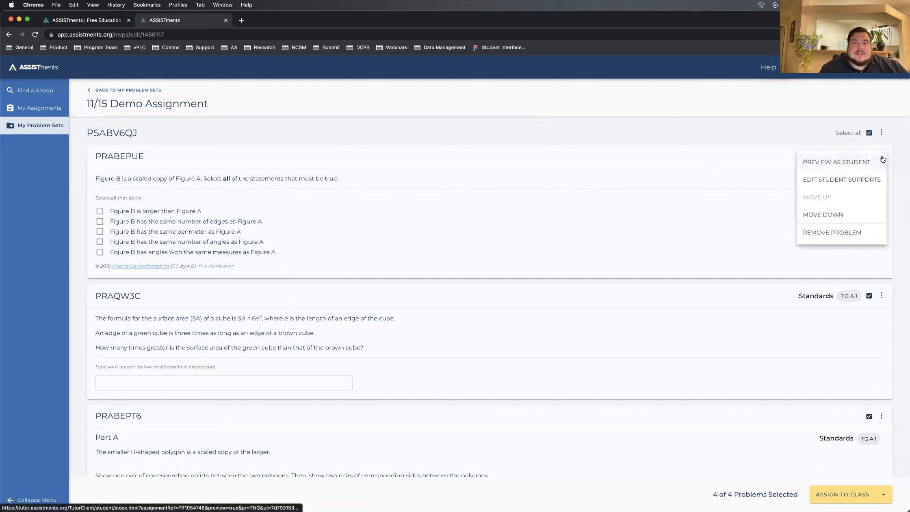
click(825, 180)
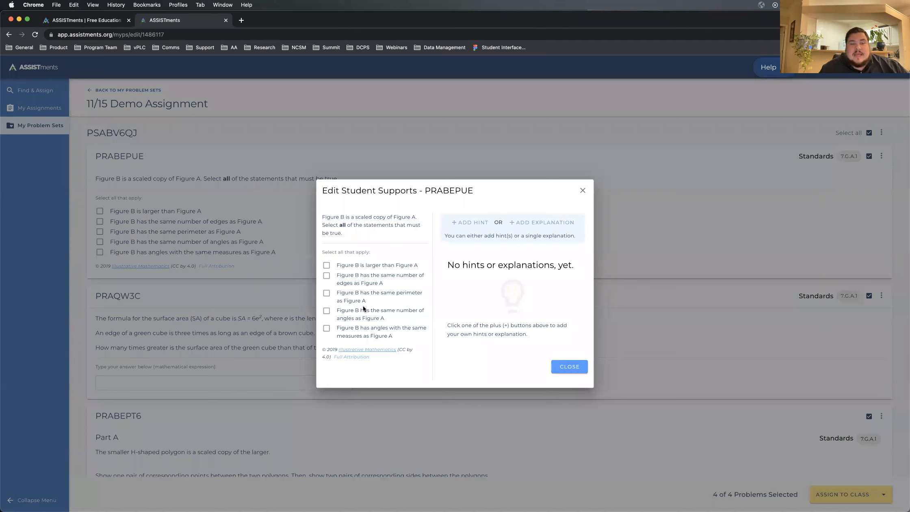
click(465, 223)
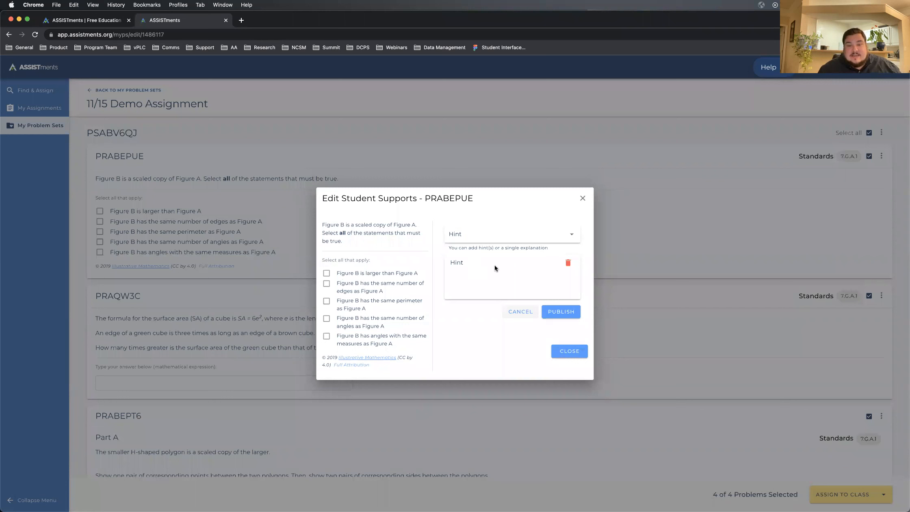
text(Hint 1)
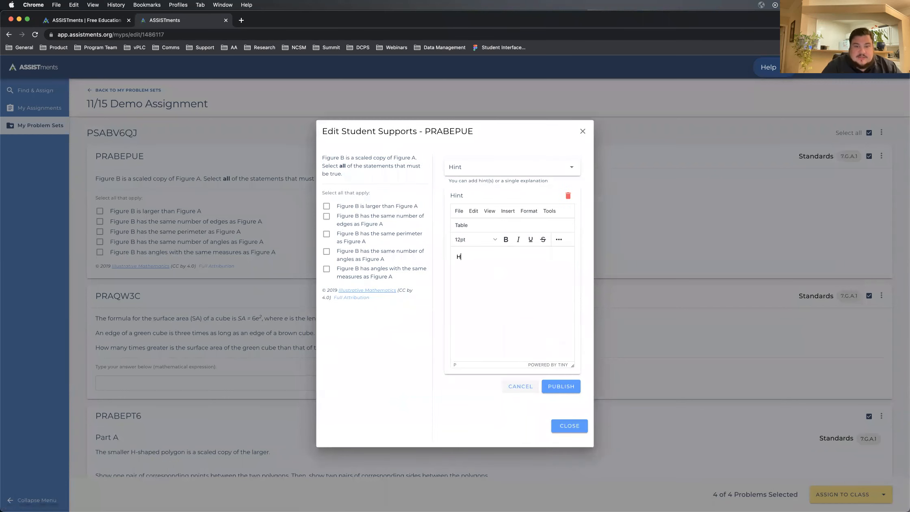
key(BackSpace)
text(#1)
click(550, 387)
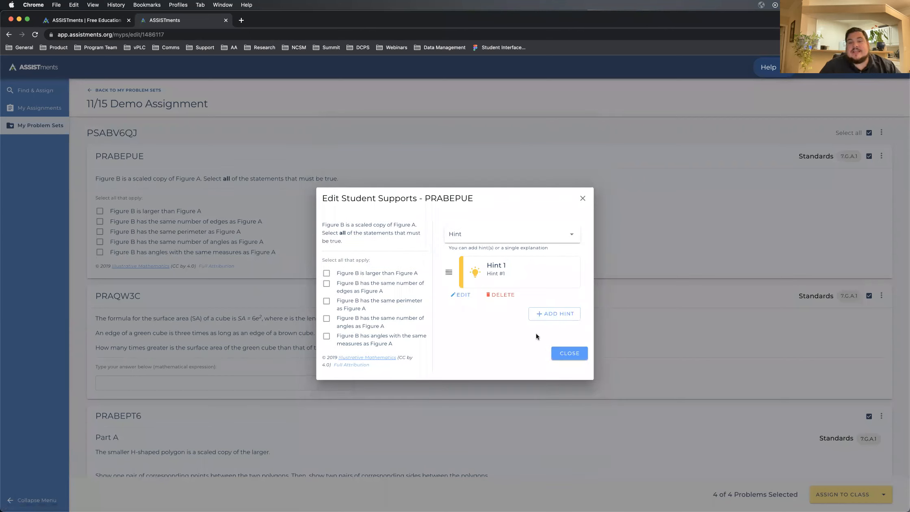
Step: Add a second hint reading "Hint #2" to problem PRABEPUE and publish it
click(544, 314)
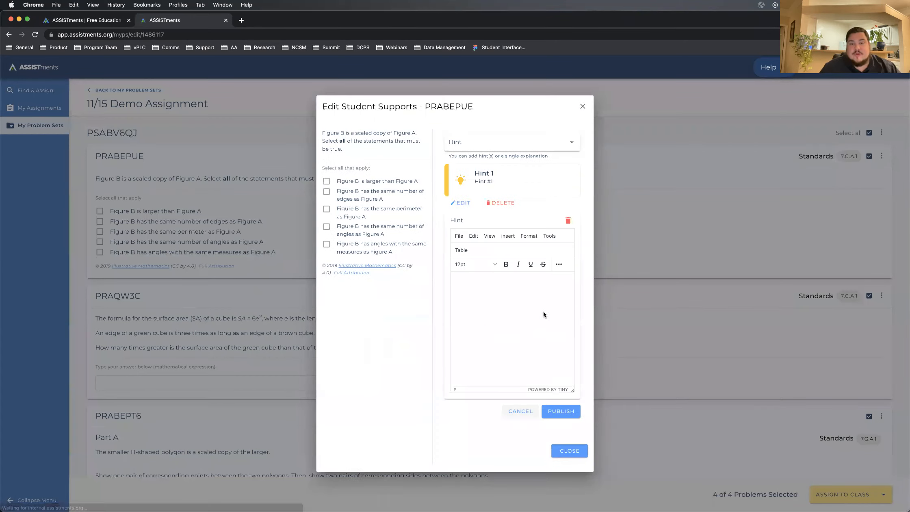
text(Hint)
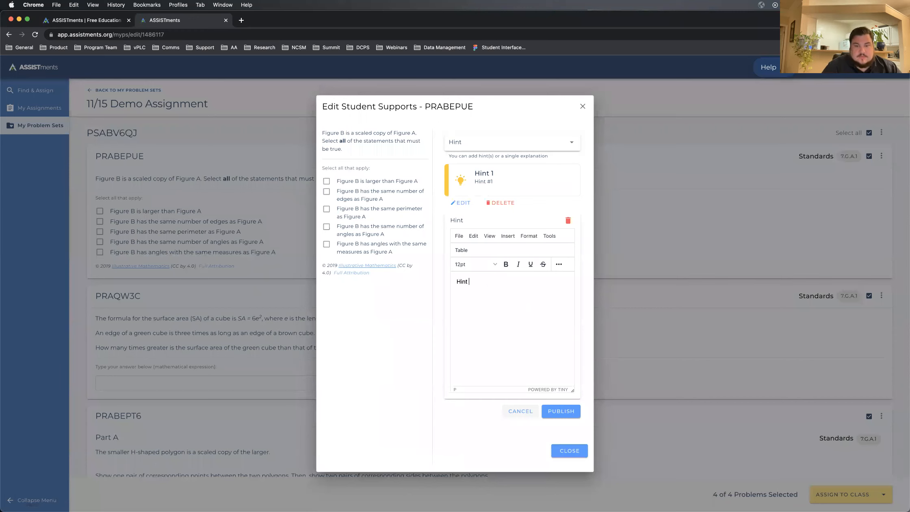
text( #2)
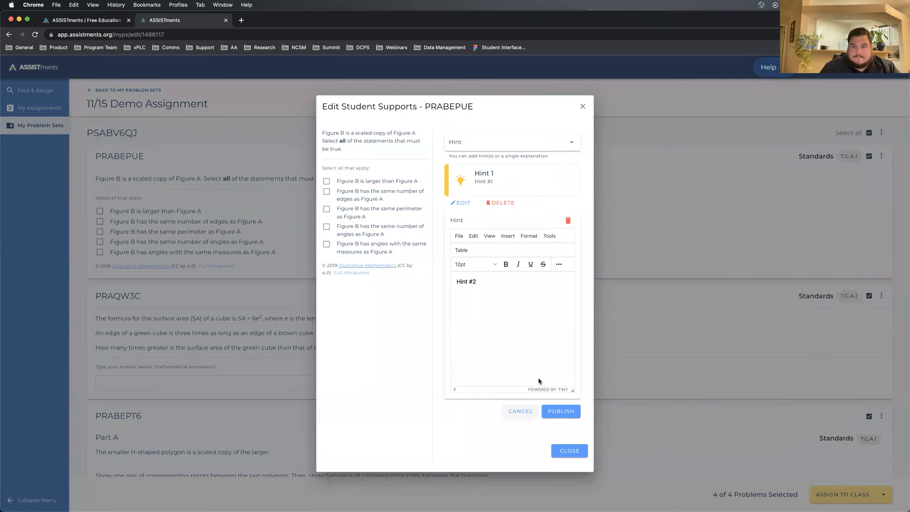
click(560, 411)
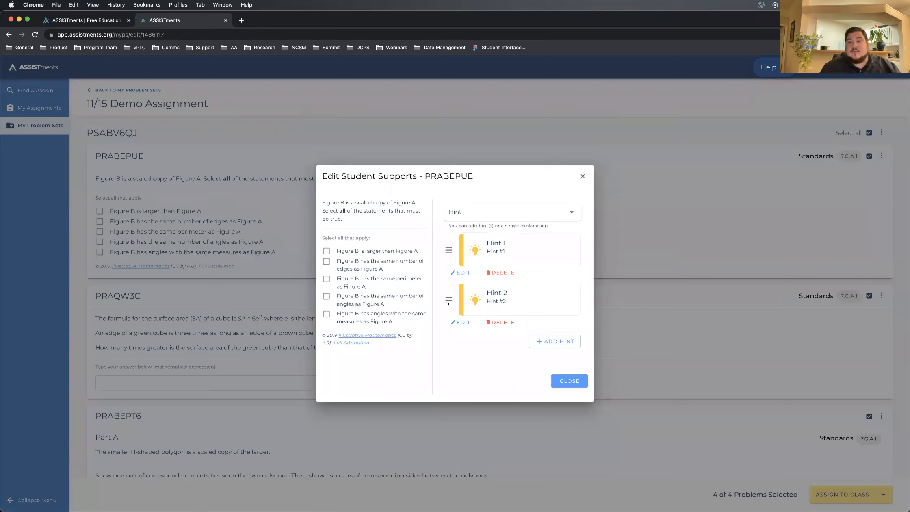
Step: Move "Hint #2" ahead of "Hint #1" and close PRABEPUE's student supports, keeping the Hint support type
drag(449, 302, 444, 243)
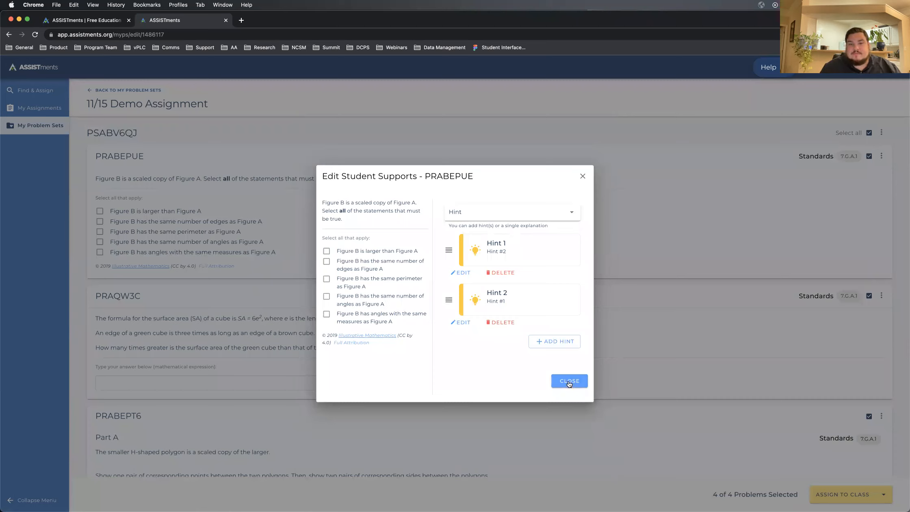
click(480, 212)
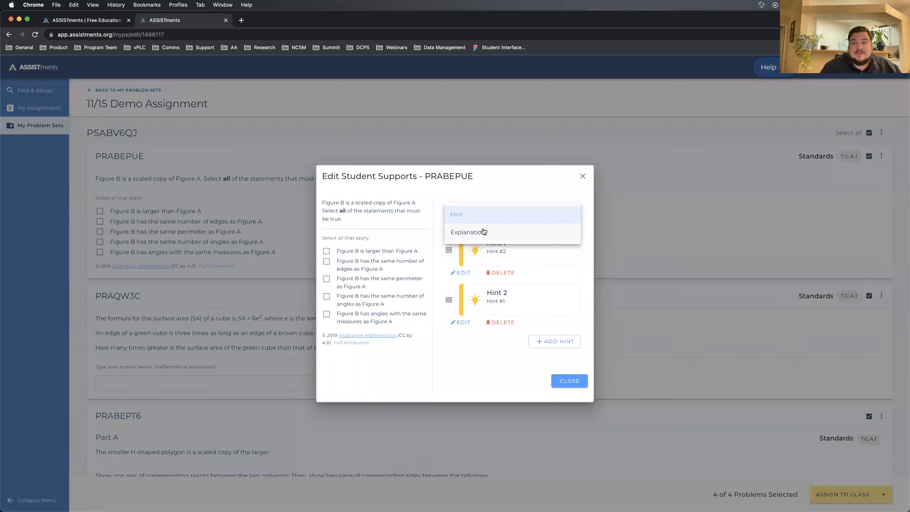
click(476, 371)
click(568, 381)
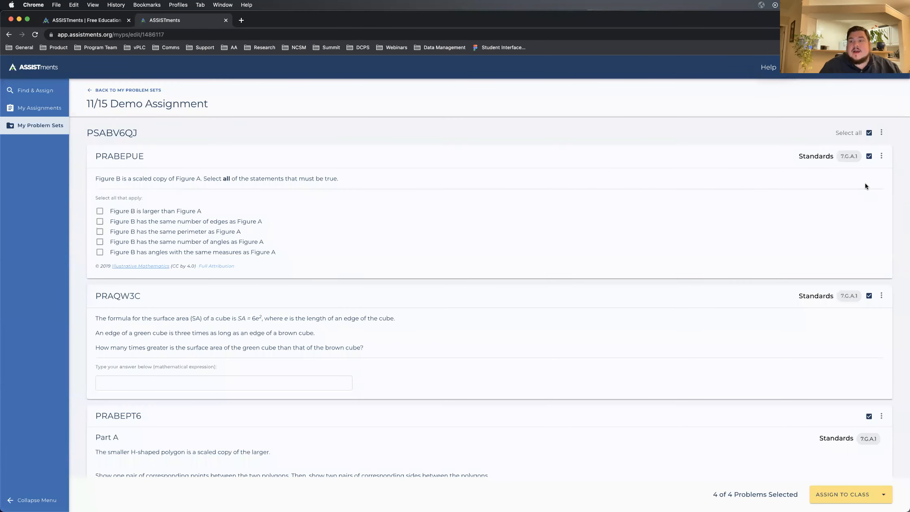
Step: Preview problem PRABEPUE as a student, reveal both hints in turn and close the preview
click(882, 157)
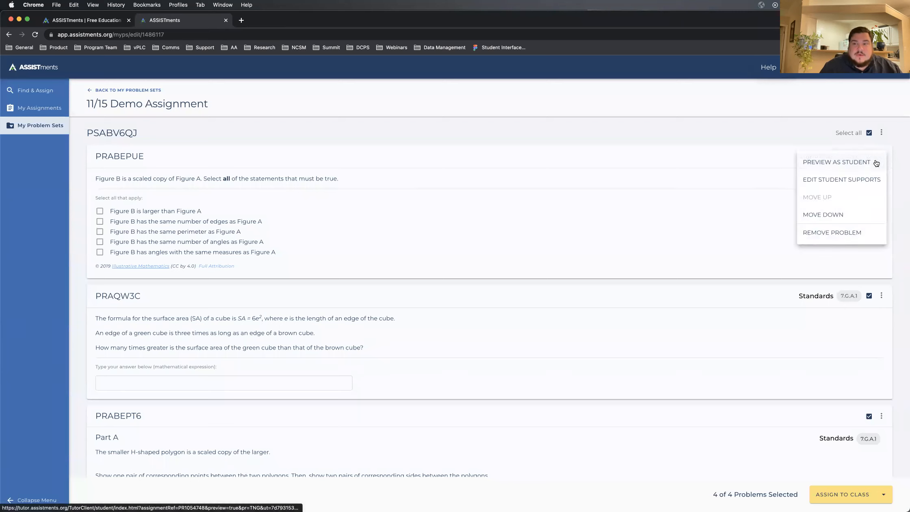
click(814, 166)
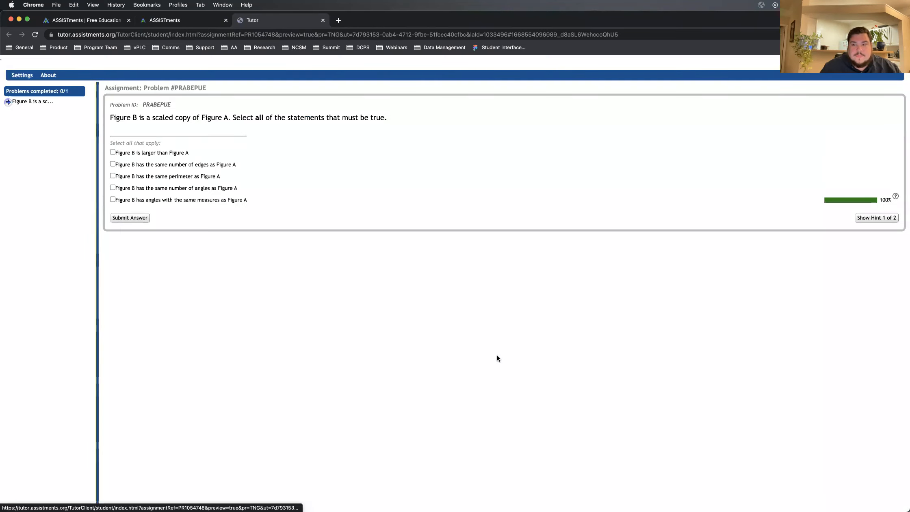
click(868, 219)
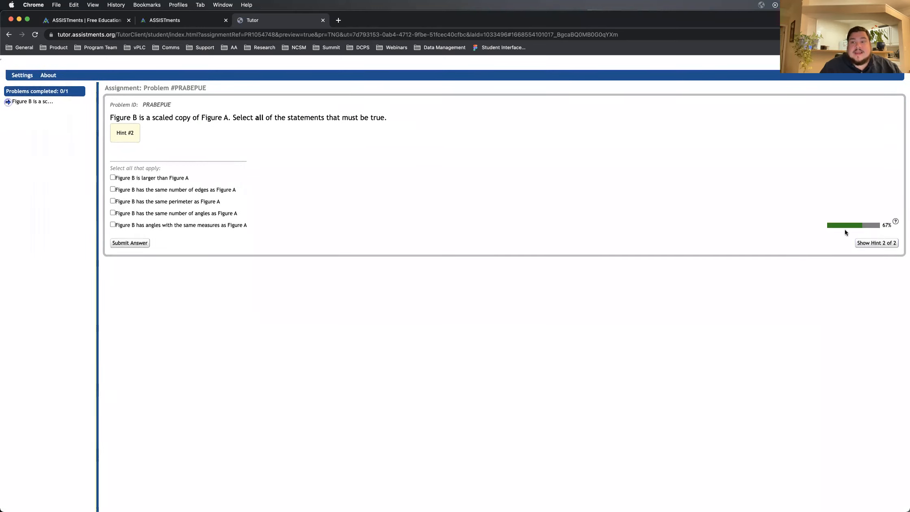
click(864, 244)
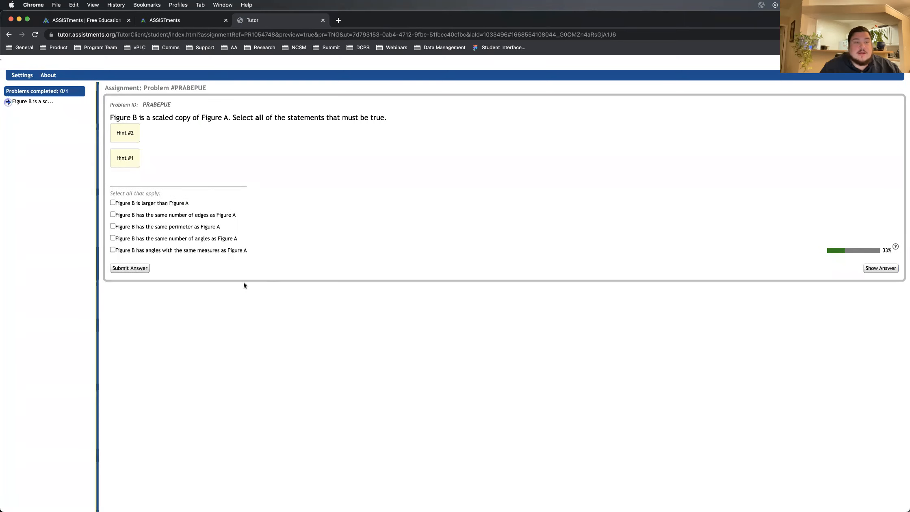
click(323, 20)
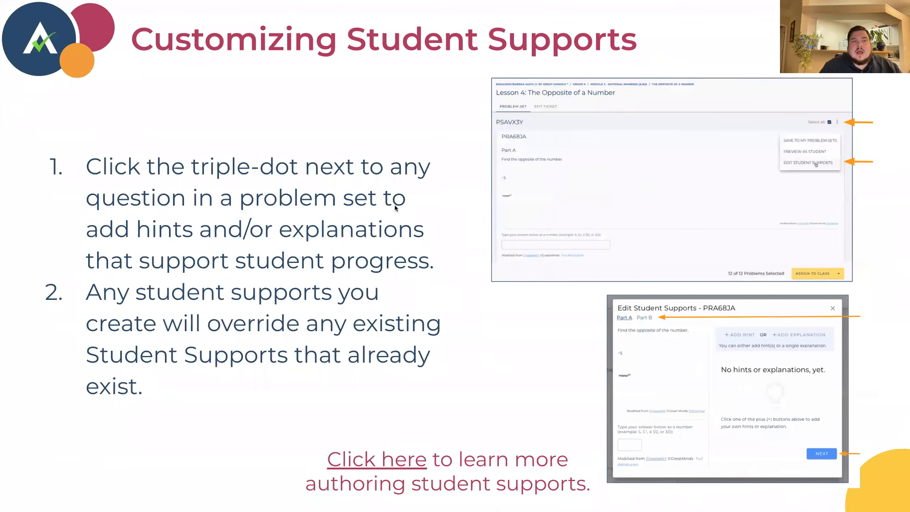
click(475, 388)
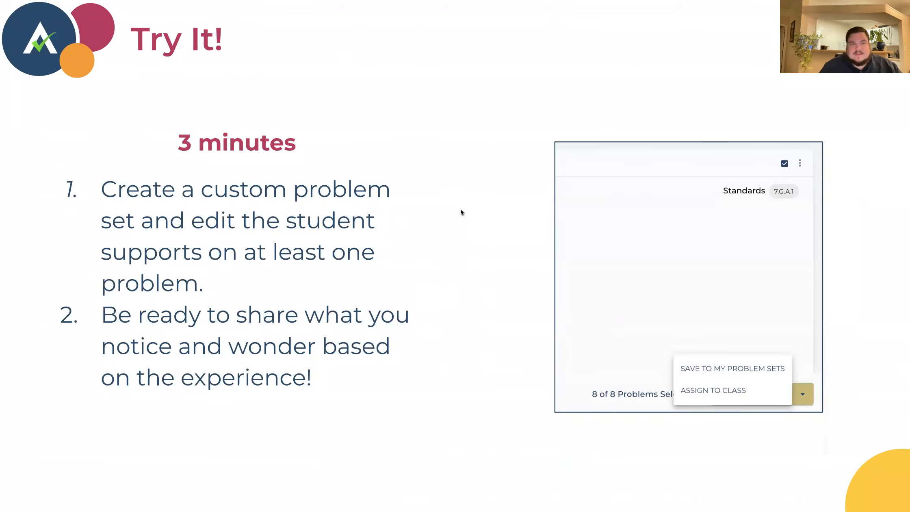